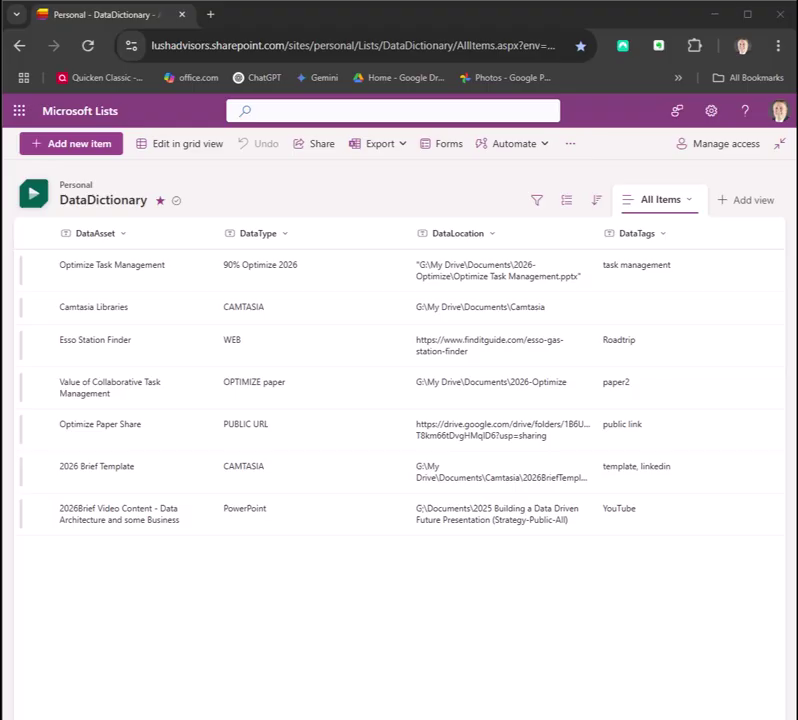
# Step: View the bookmarked Add new Data Dictionary Item form and return to the DataDictionary list
pyautogui.click(678, 78)
pyautogui.click(545, 250)
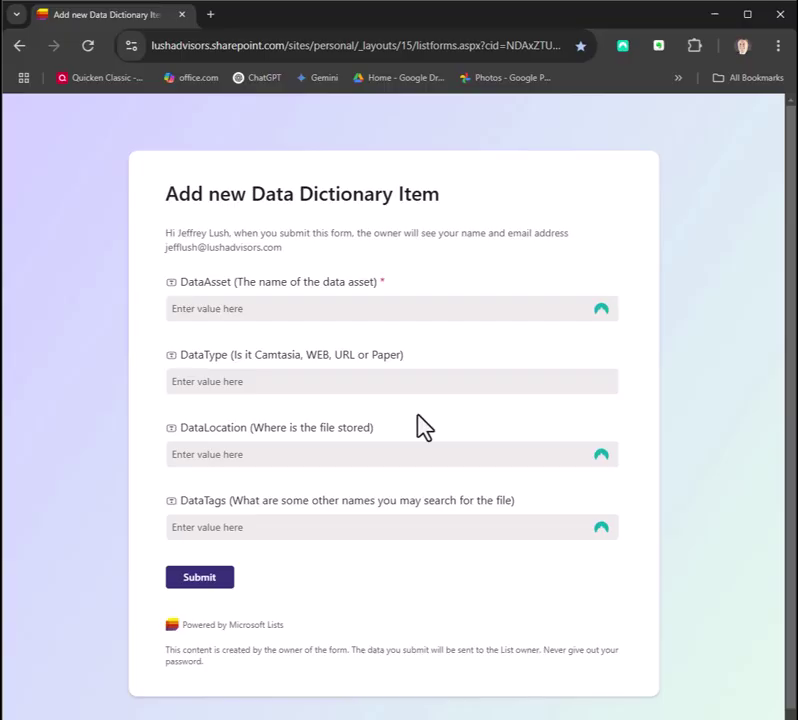
pyautogui.click(19, 46)
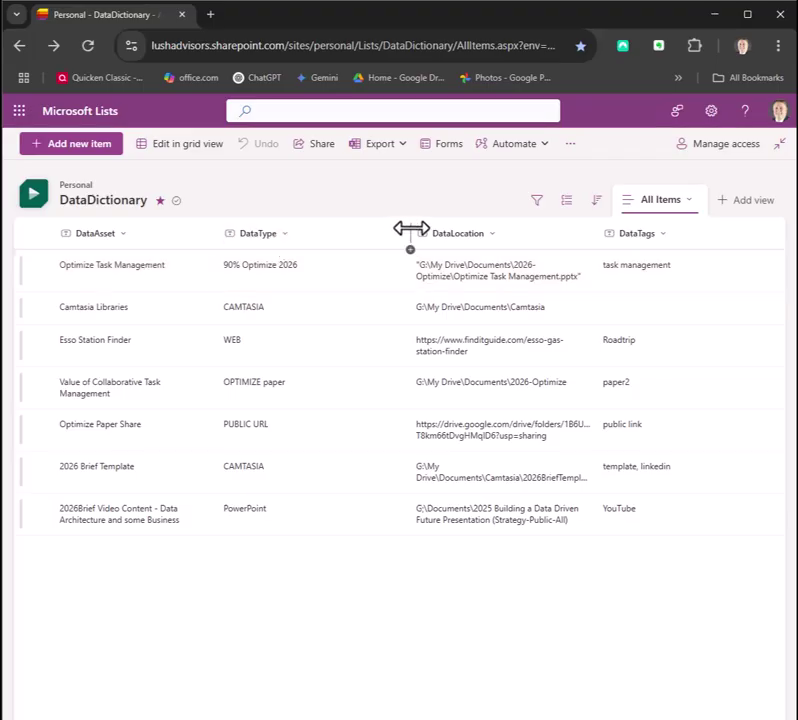
# Step: Narrow the DataType column and view the settings for creating a single-line text column without saving one
pyautogui.moveTo(411, 228); pyautogui.dragTo(322, 225)
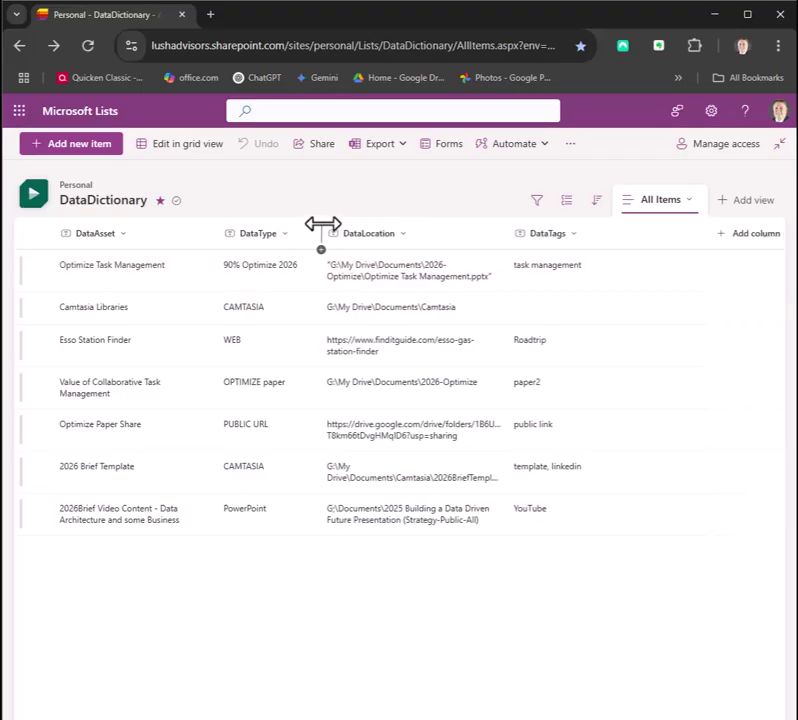
pyautogui.click(746, 238)
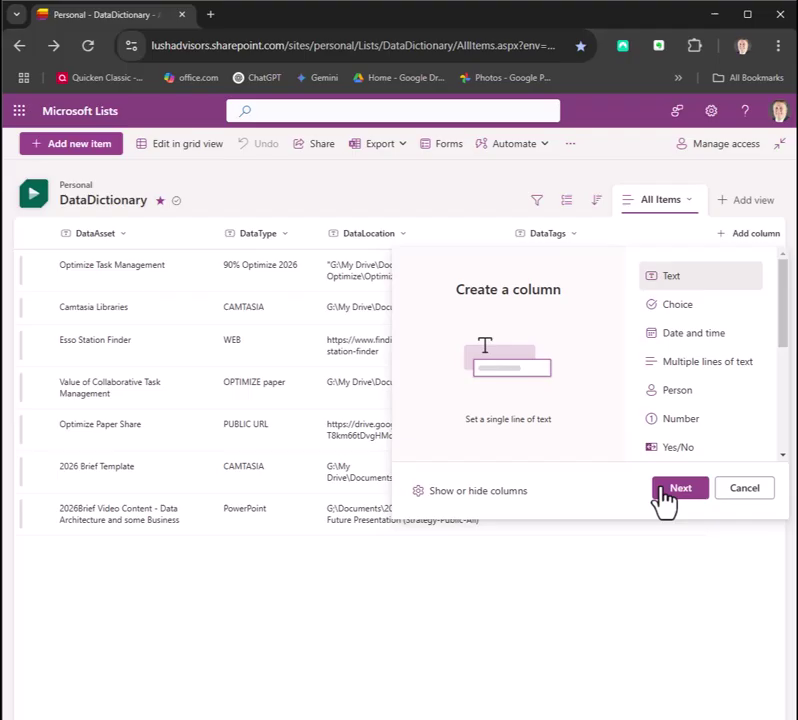
pyautogui.click(680, 489)
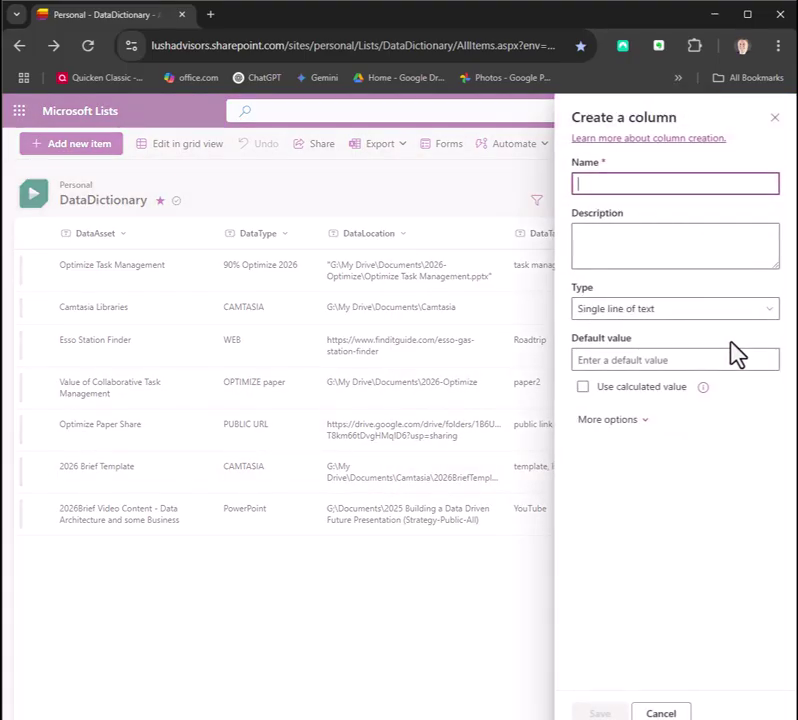
pyautogui.click(776, 119)
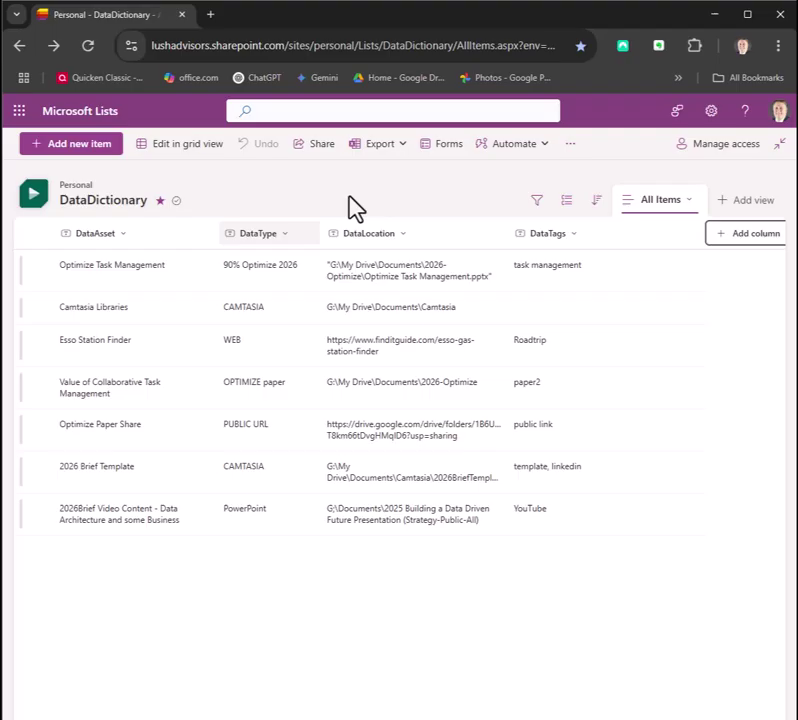
# Step: Create a new untitled form for the DataDictionary list with the Title field hidden
pyautogui.click(449, 160)
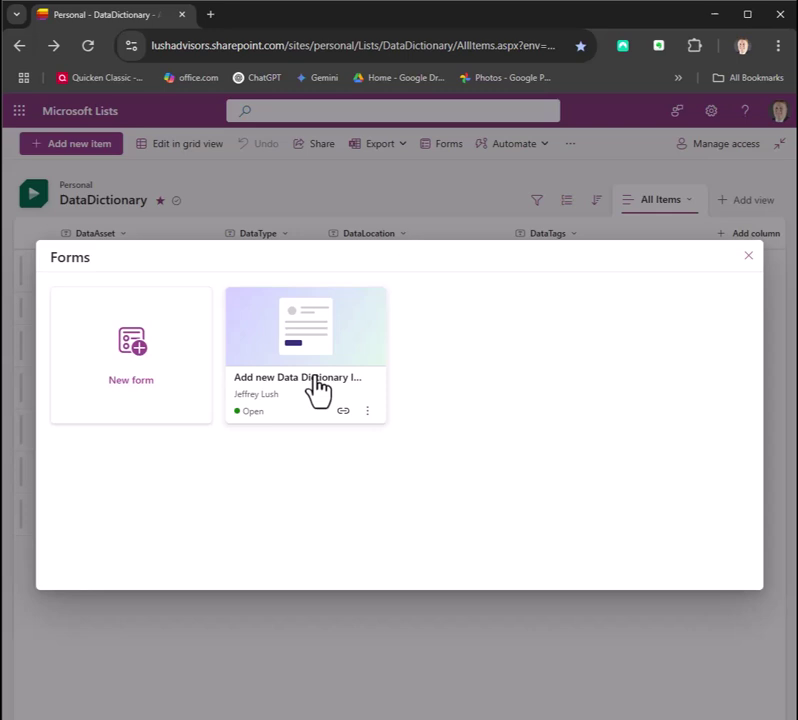
pyautogui.click(131, 358)
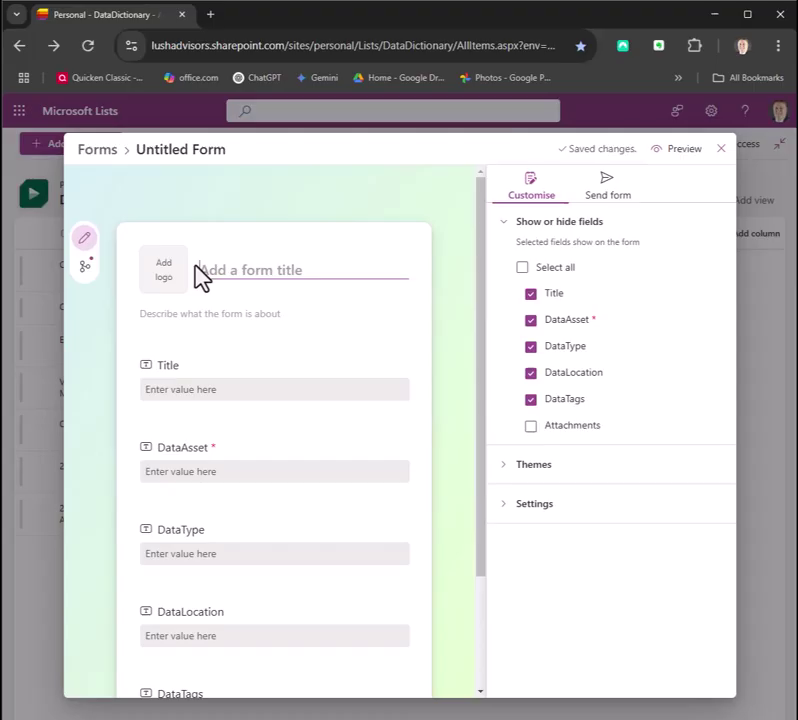
pyautogui.click(531, 294)
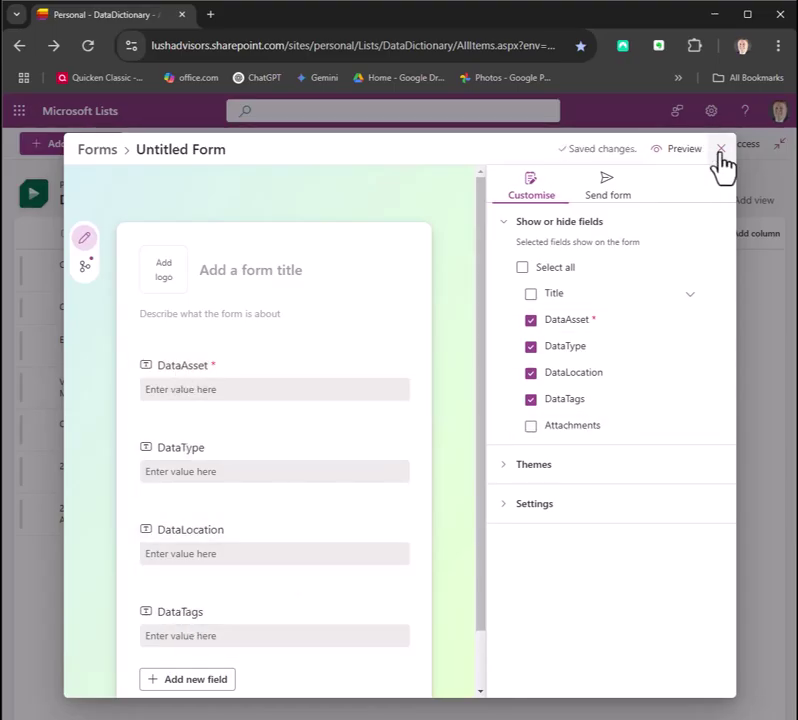
pyautogui.scroll(-1, 258, 356)
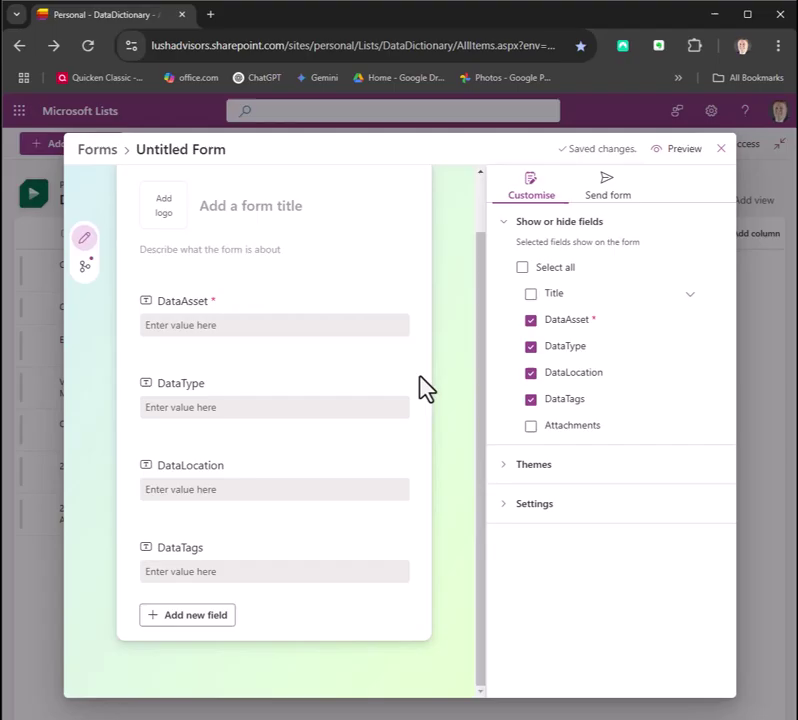
pyautogui.scroll(1, 230, 250)
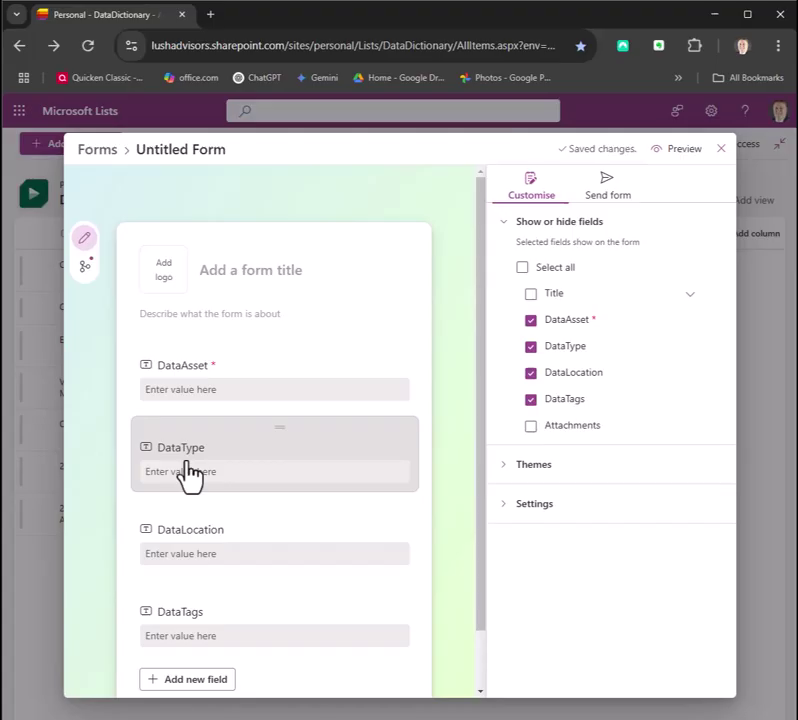
pyautogui.scroll(-1, 199, 413)
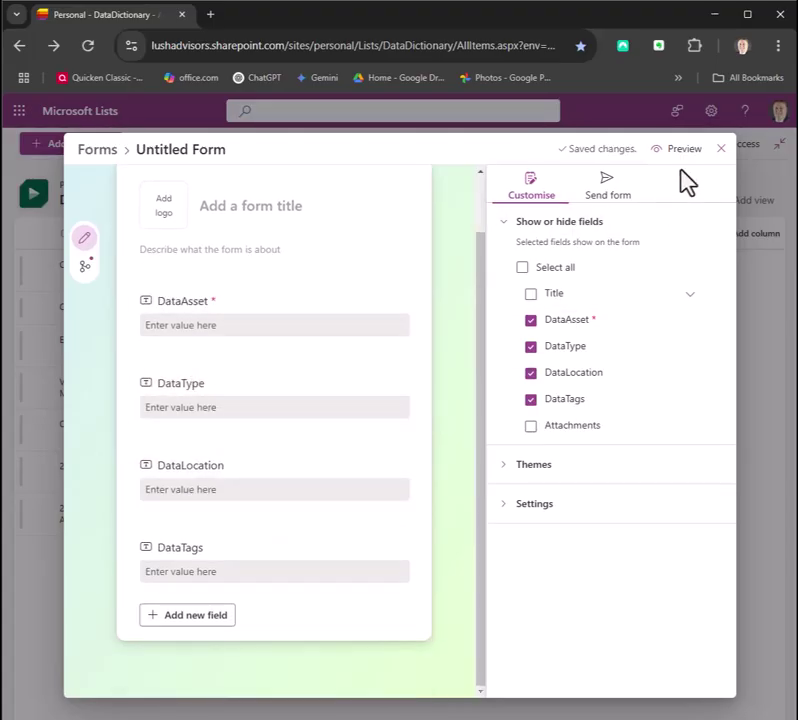
pyautogui.click(720, 150)
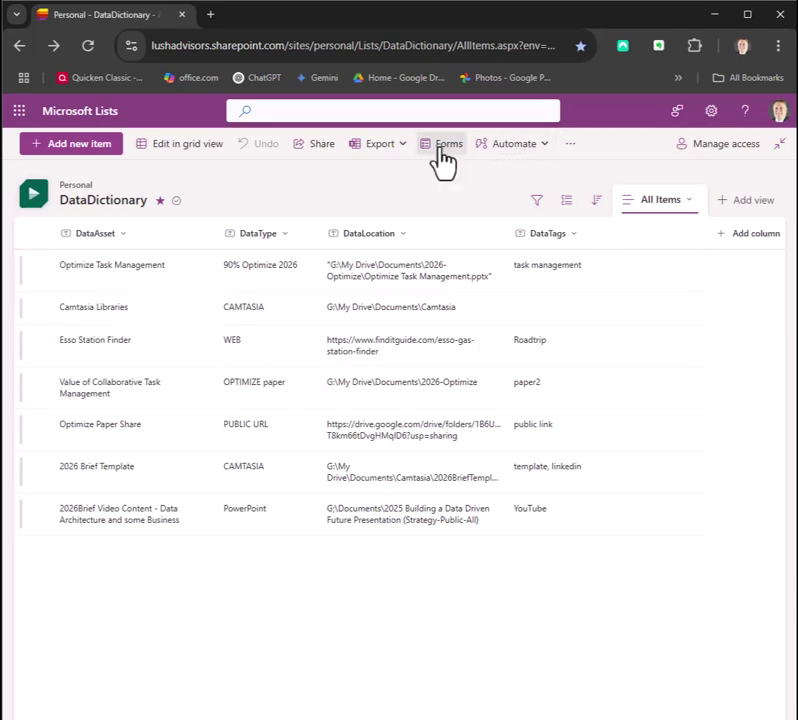
# Step: Duplicate the Untitled Form and delete the copy
pyautogui.click(443, 160)
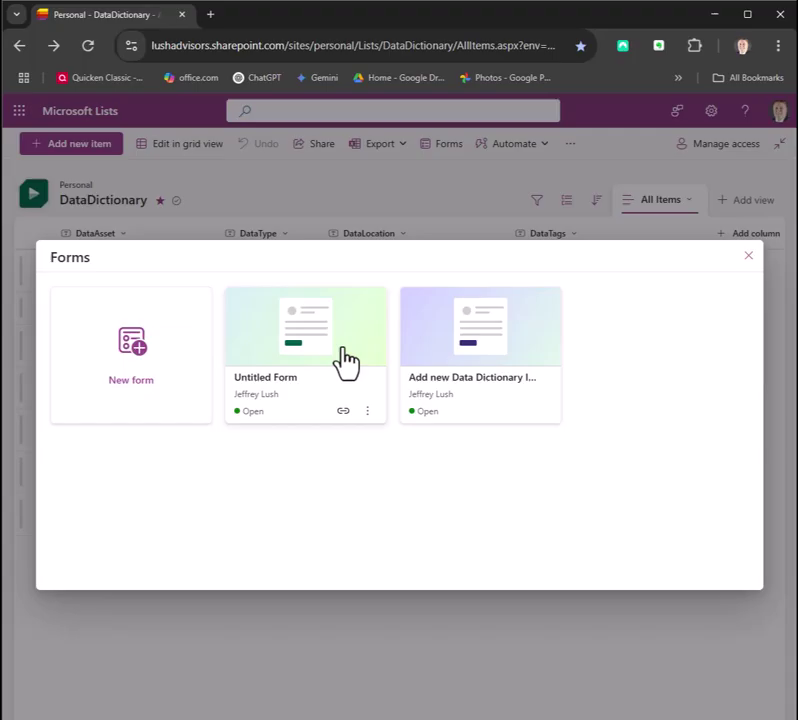
pyautogui.click(368, 411)
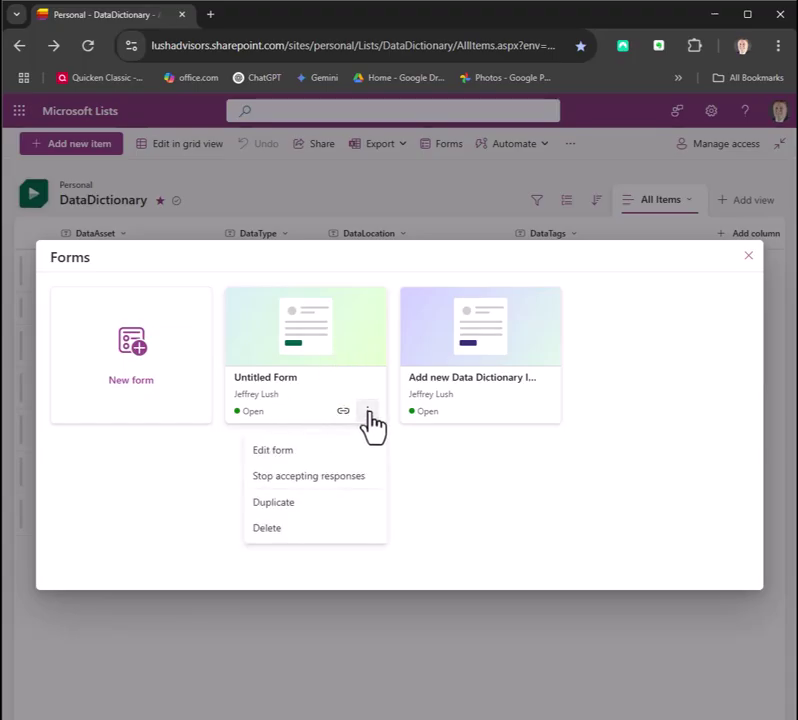
pyautogui.click(310, 517)
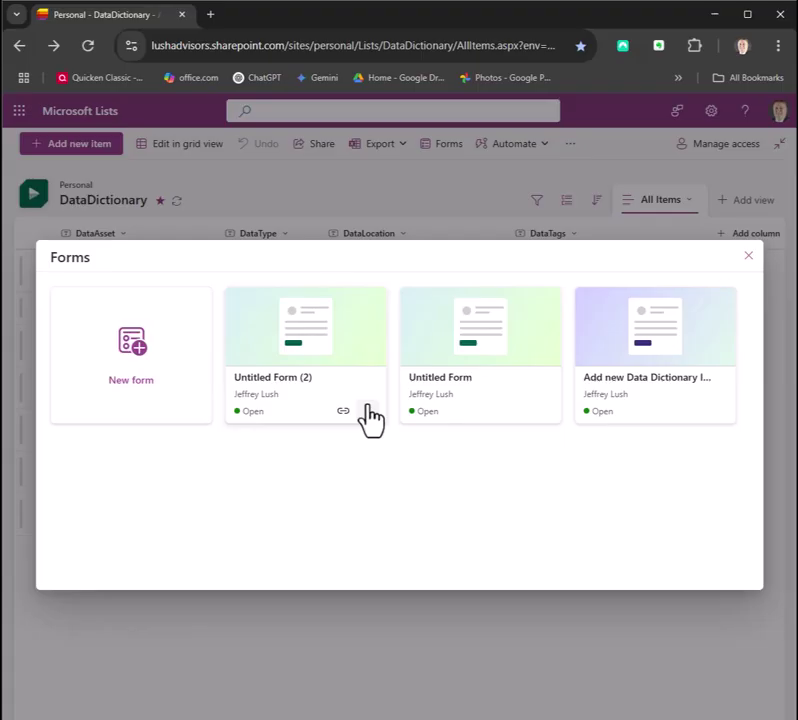
pyautogui.click(367, 411)
pyautogui.click(311, 530)
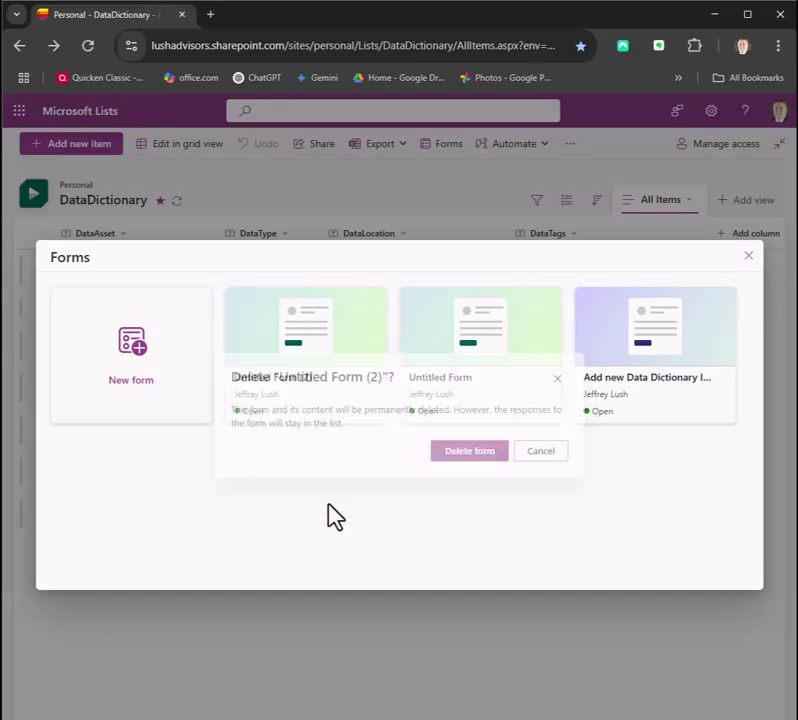
pyautogui.click(475, 455)
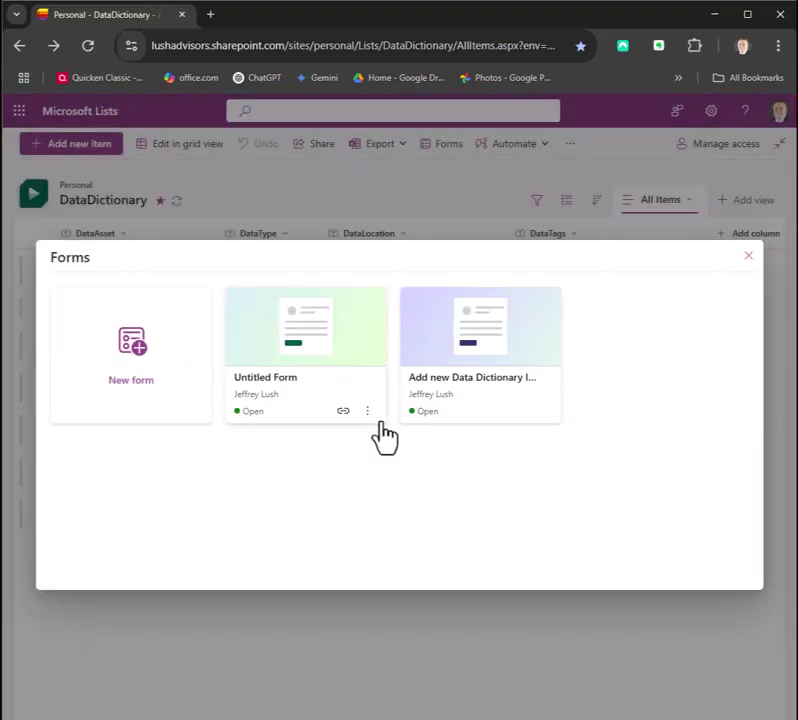
# Step: Delete the Untitled Form from the list's forms
pyautogui.click(367, 411)
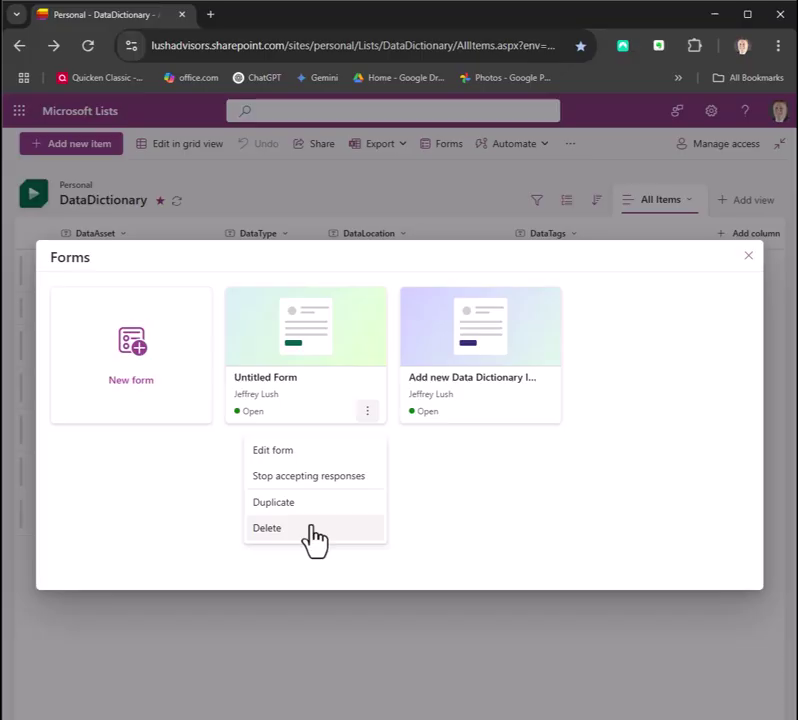
pyautogui.click(313, 530)
pyautogui.click(490, 456)
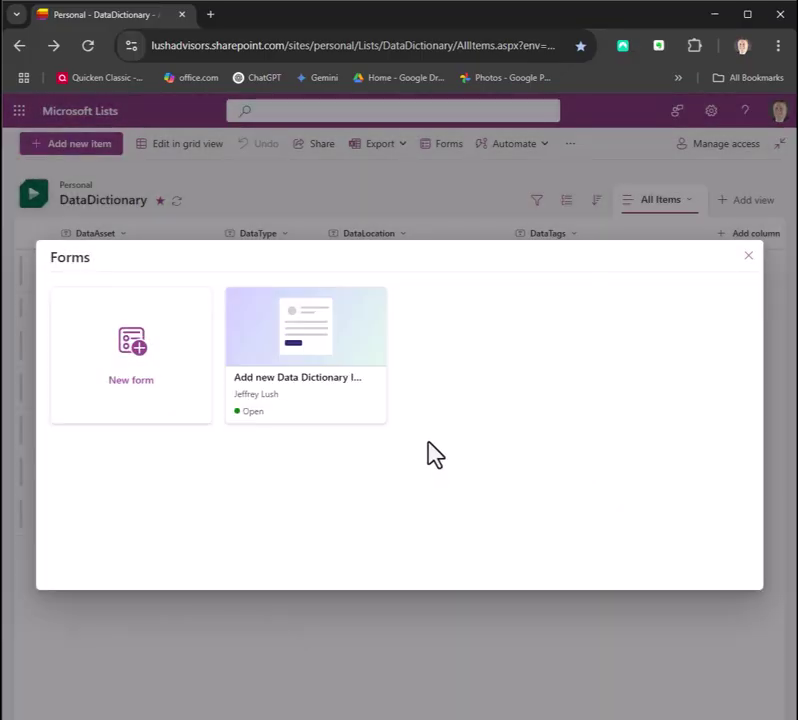
# Step: Examine the DataAsset field's label, type options and required setting in the Add new Data Dictionary Item form
pyautogui.click(320, 392)
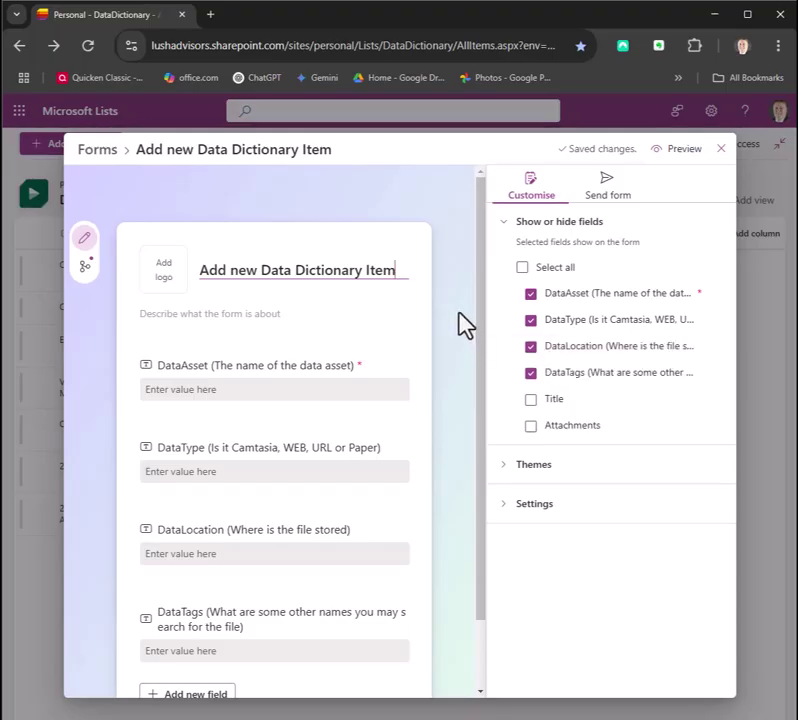
pyautogui.scroll(-1, 442, 300)
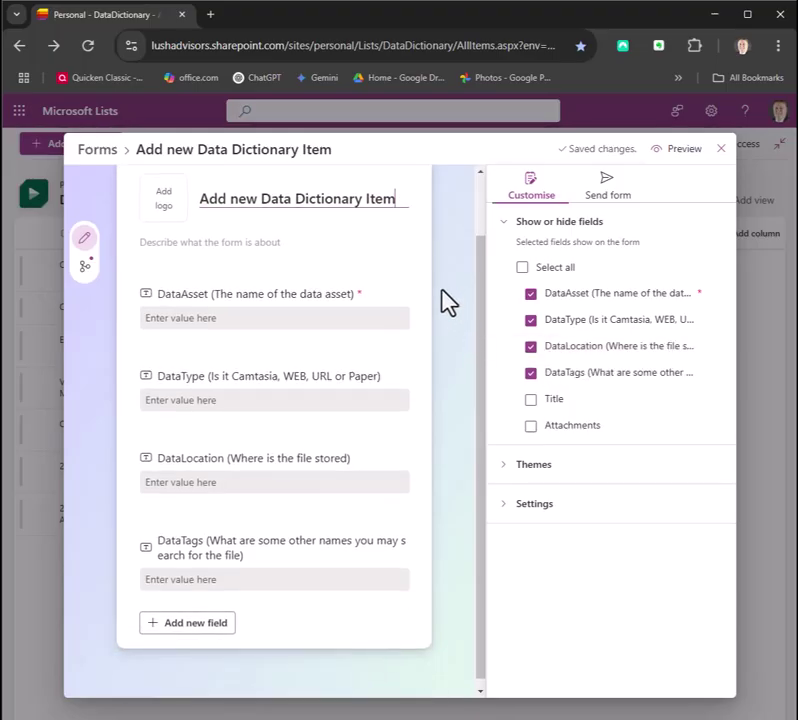
pyautogui.click(222, 313)
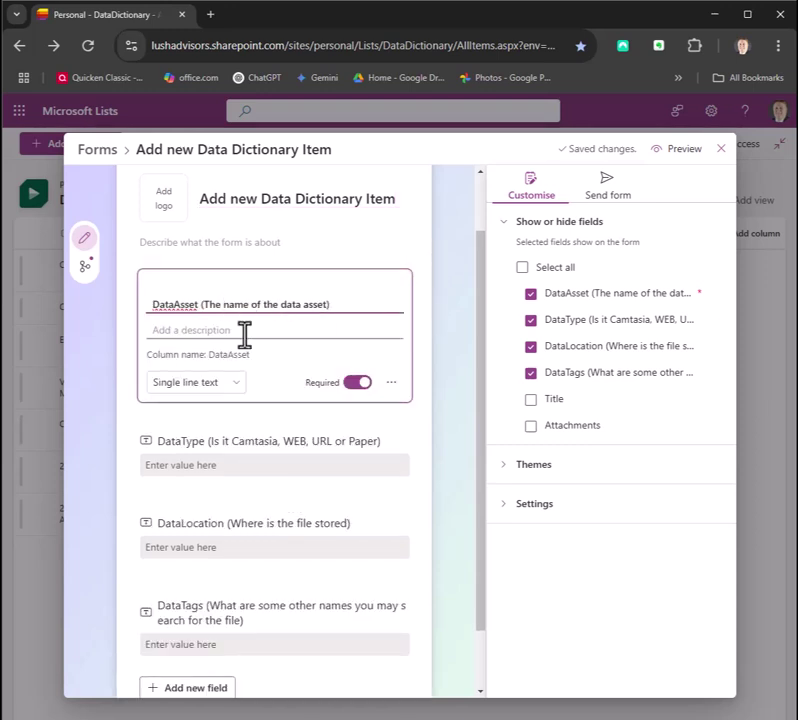
pyautogui.click(215, 385)
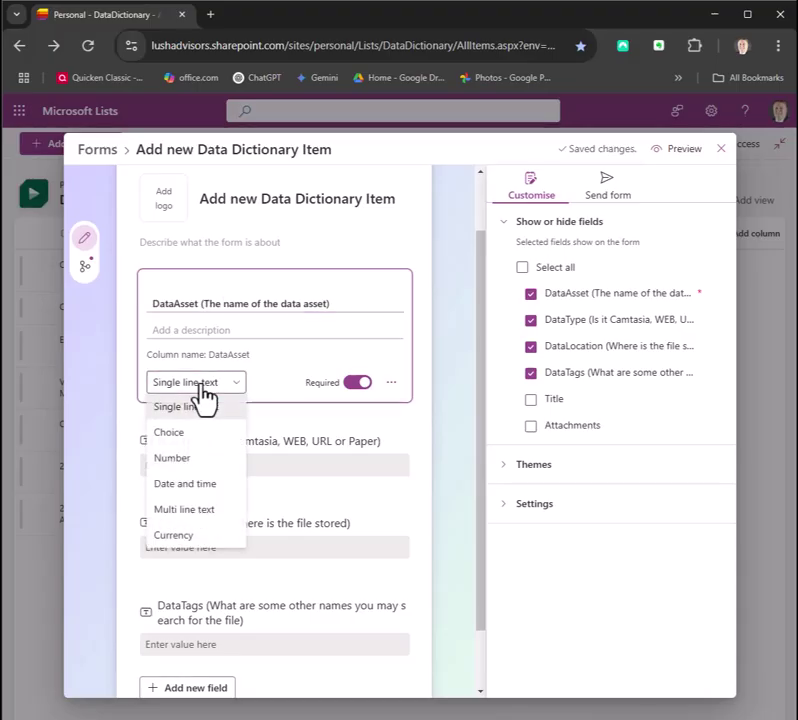
pyautogui.click(203, 385)
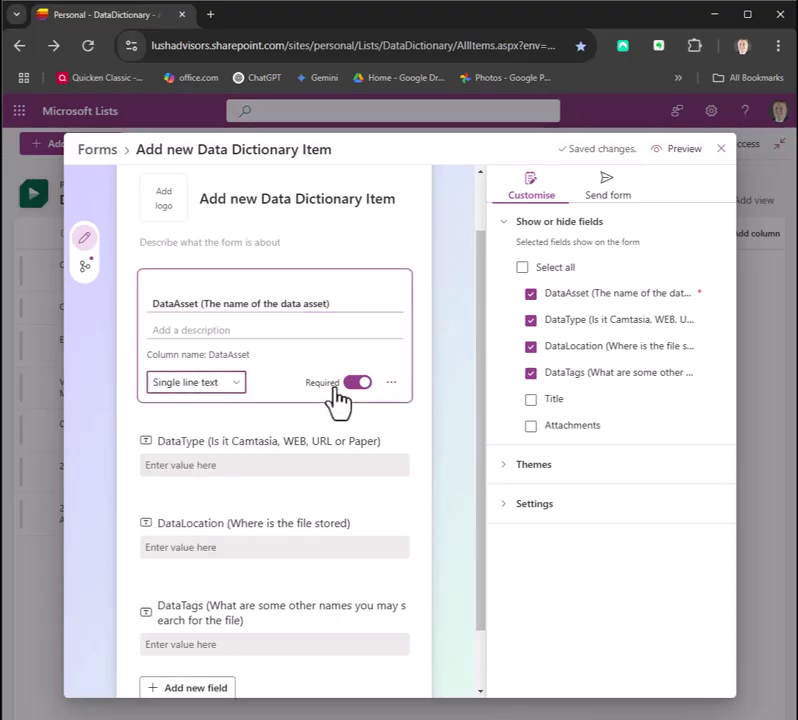
pyautogui.click(450, 321)
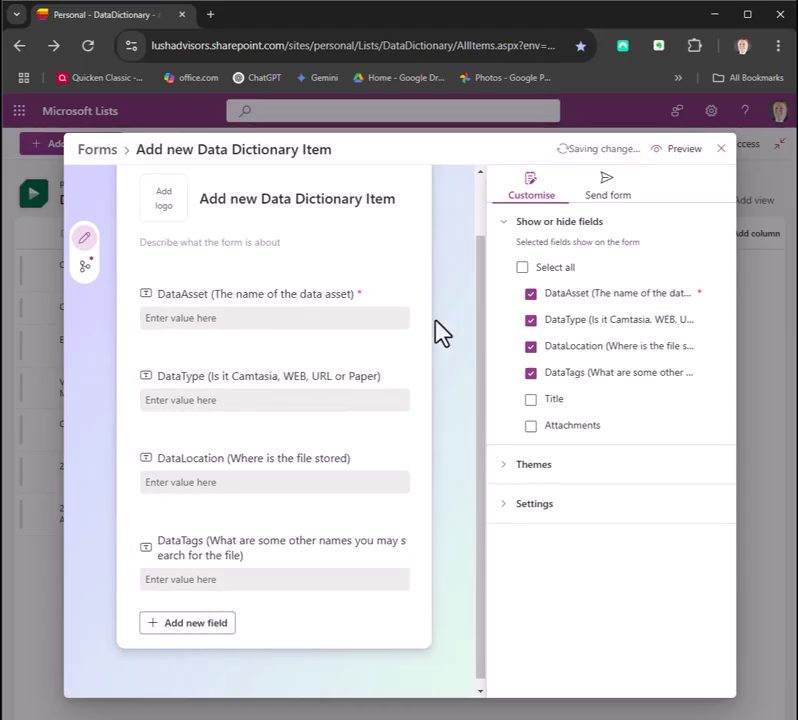
pyautogui.click(720, 149)
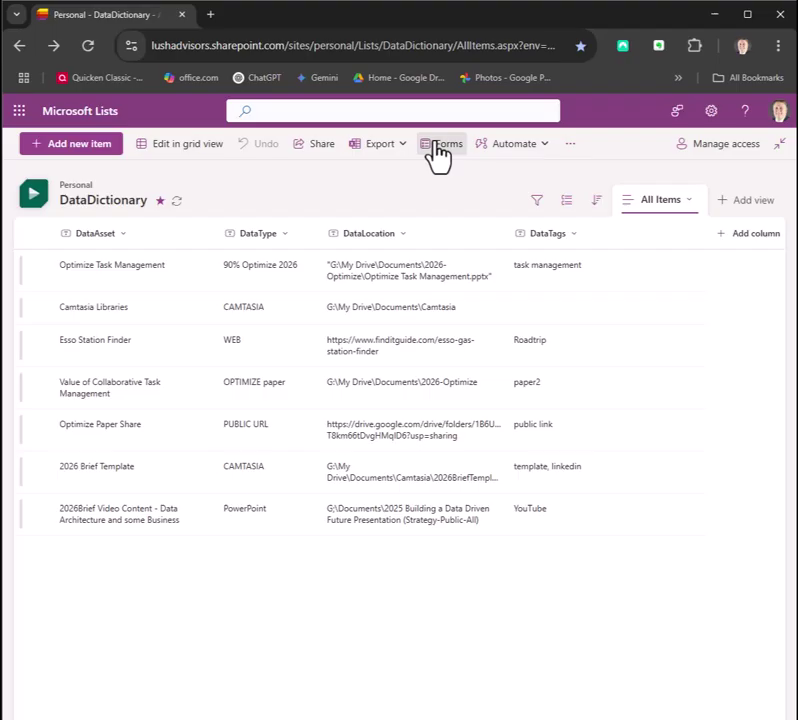
# Step: Copy the sharing link of the Add new Data Dictionary Item form
pyautogui.click(450, 146)
pyautogui.moveTo(244, 413)
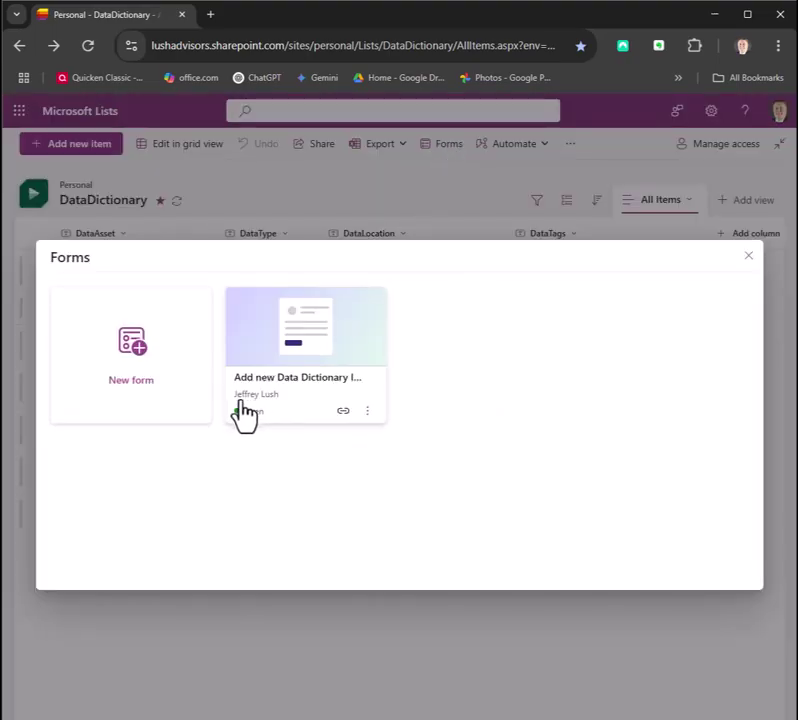
pyautogui.click(368, 412)
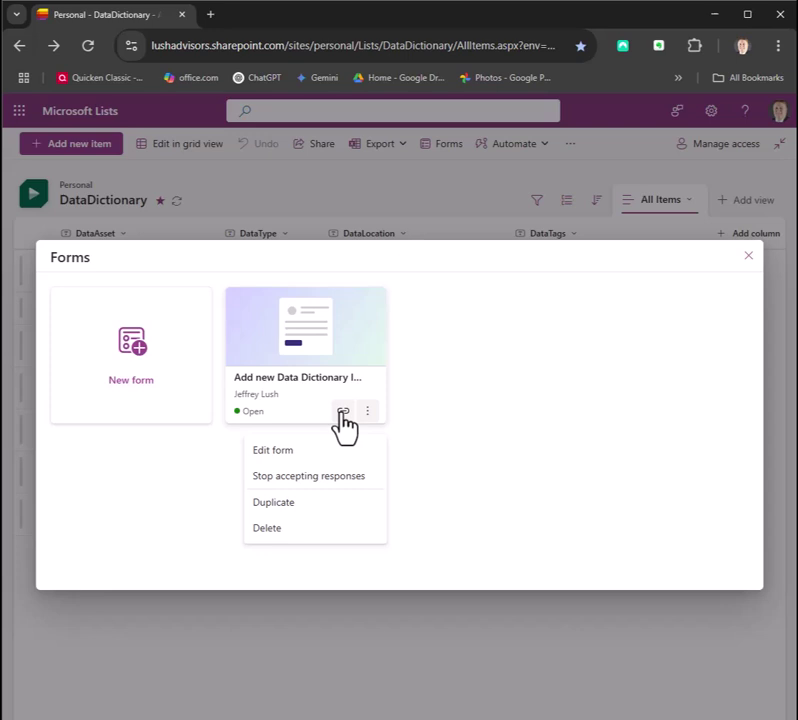
pyautogui.click(578, 500)
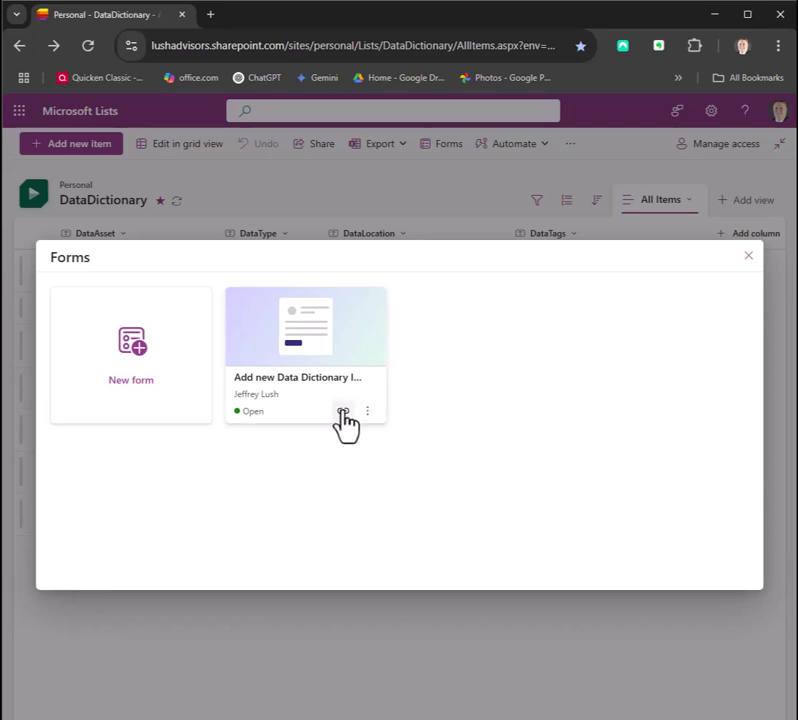
pyautogui.click(342, 412)
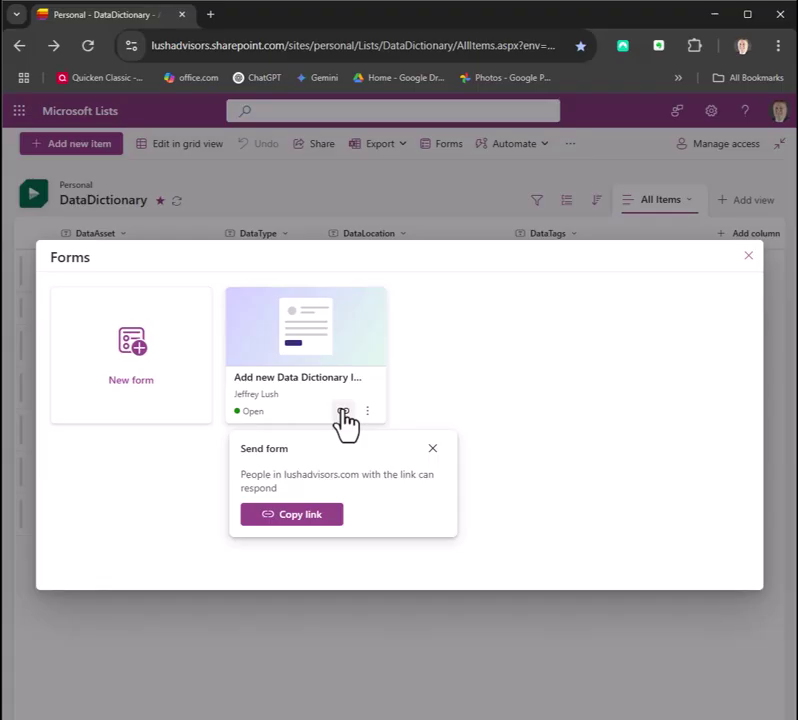
pyautogui.click(300, 515)
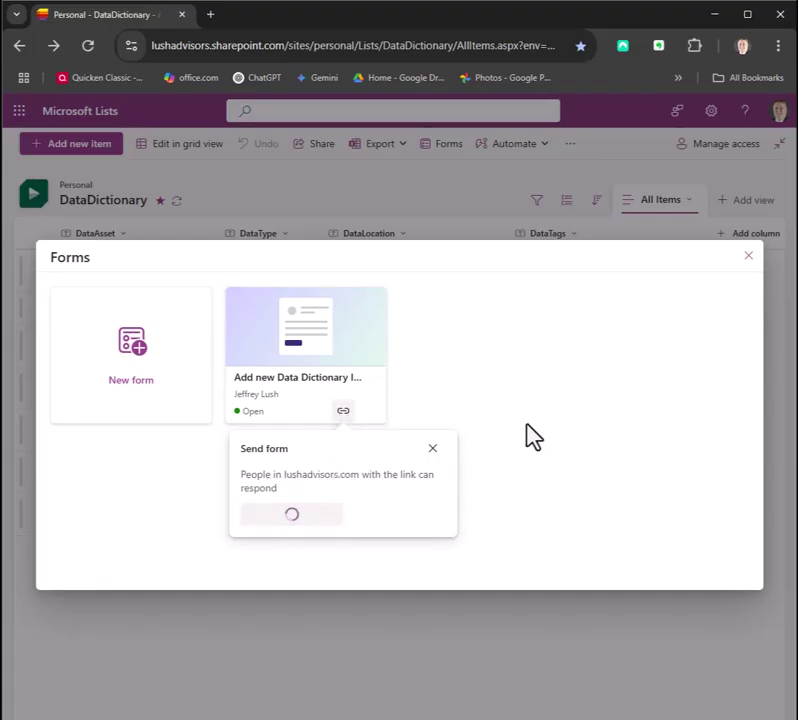
pyautogui.click(432, 450)
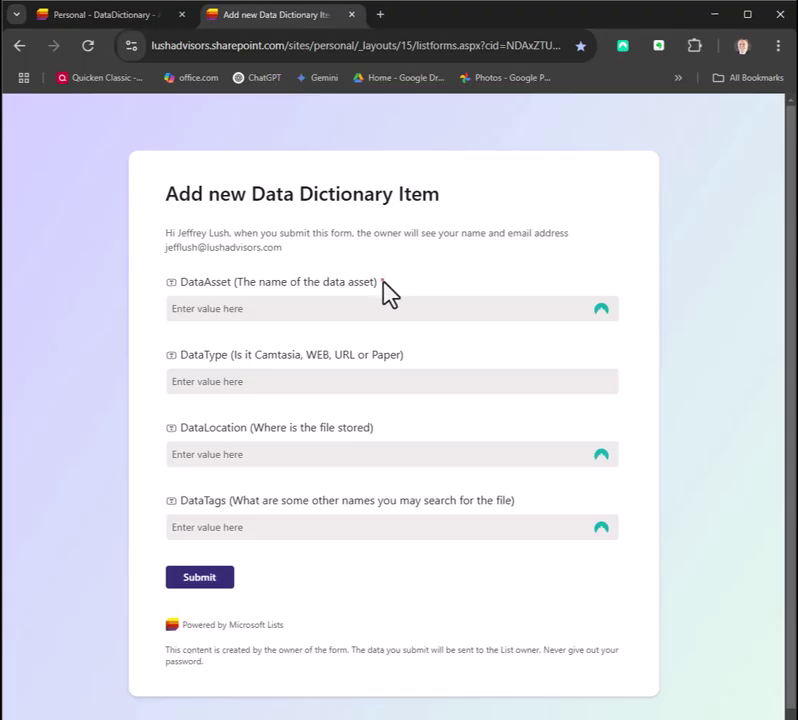
# Step: Test the required DataAsset field in the opened form by leaving it blank and moving to the DataType field
pyautogui.click(201, 318)
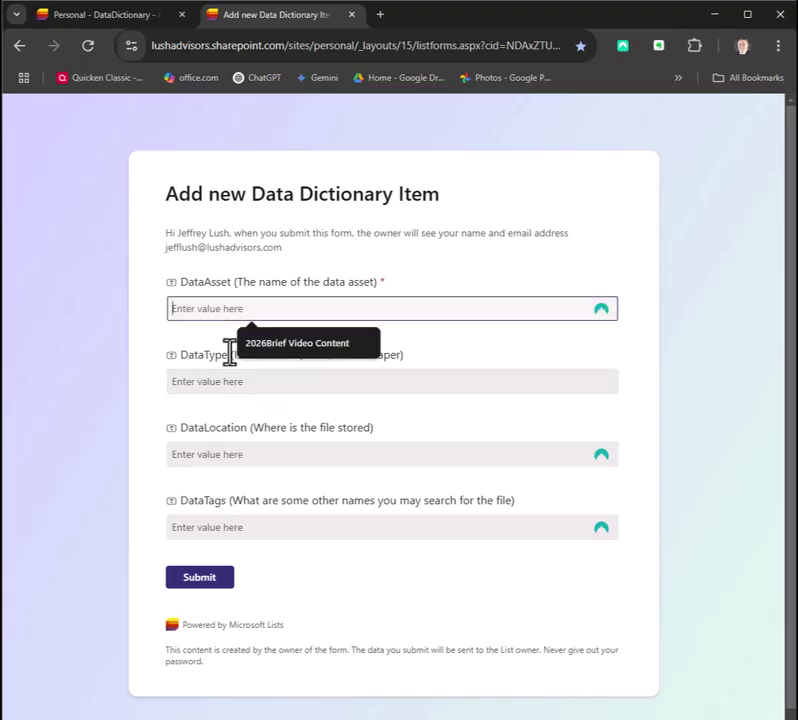
pyautogui.click(559, 365)
pyautogui.click(419, 398)
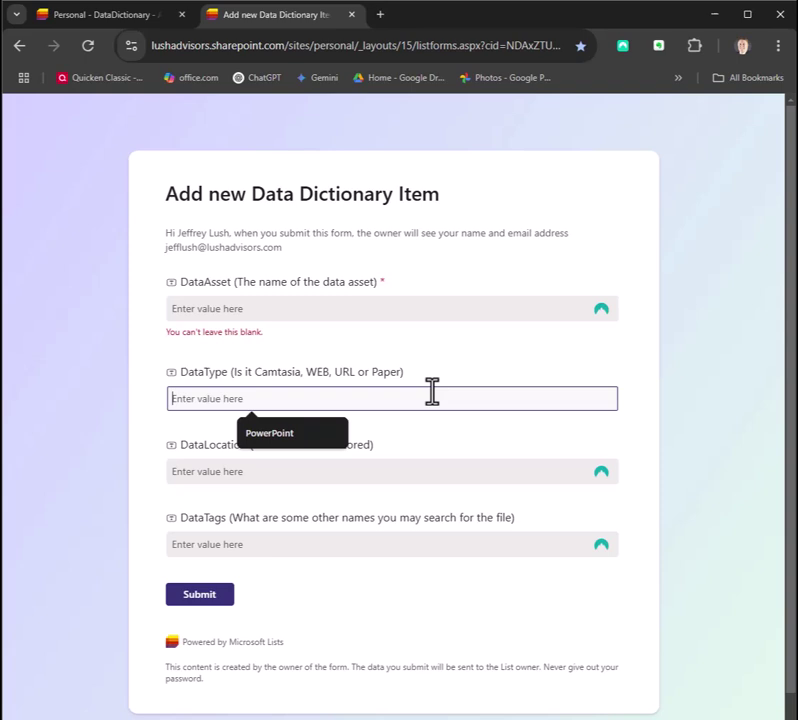
# Step: Check the form's DataLocation field and view the browser bookmarks saved for the DataDictionary list and its form
pyautogui.click(200, 476)
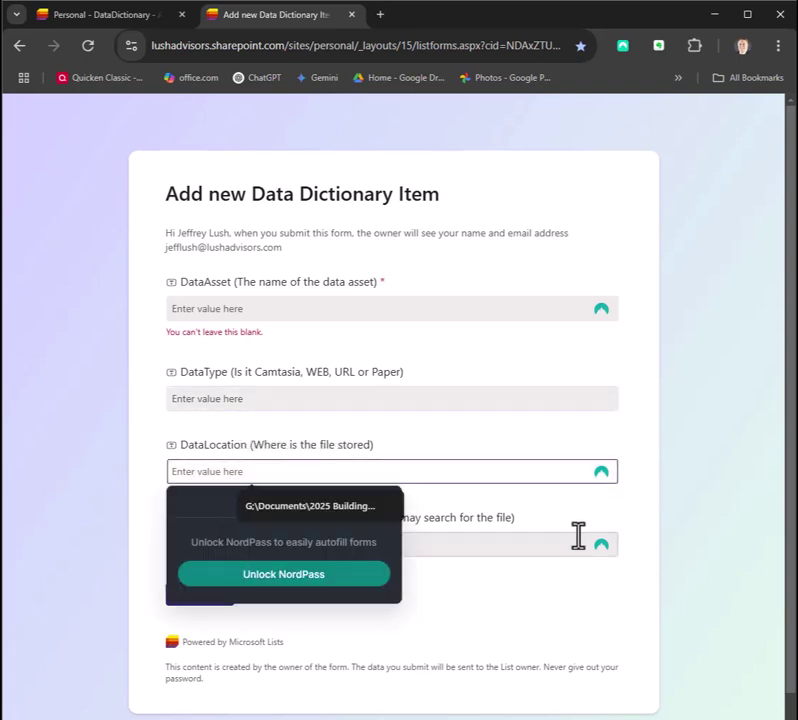
pyautogui.click(770, 470)
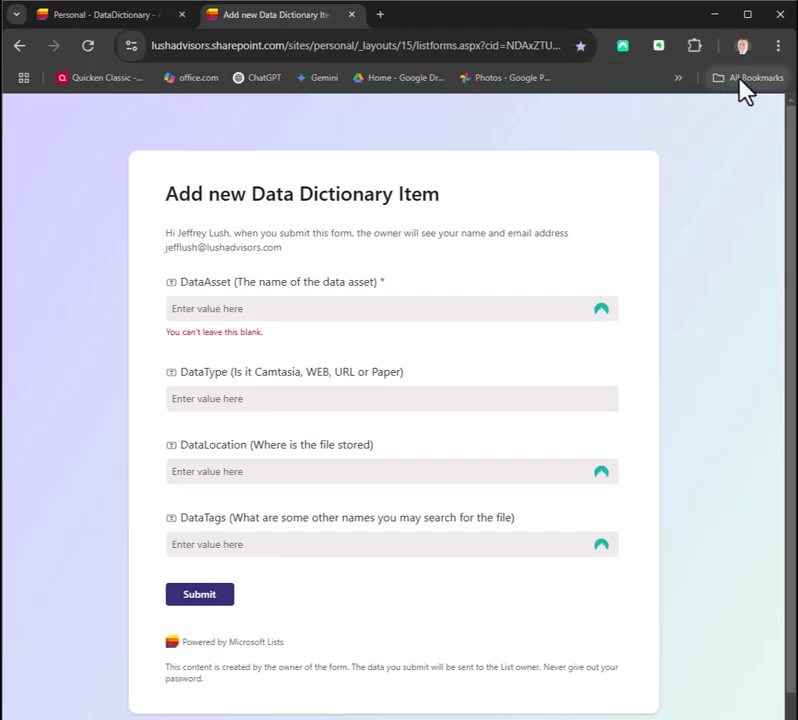
pyautogui.click(677, 78)
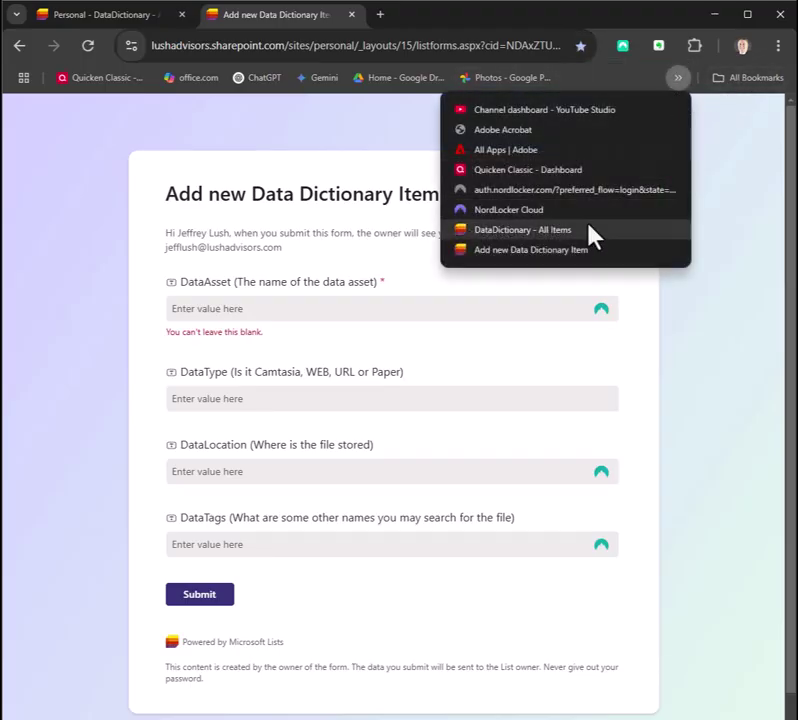
pyautogui.tripleClick(740, 316)
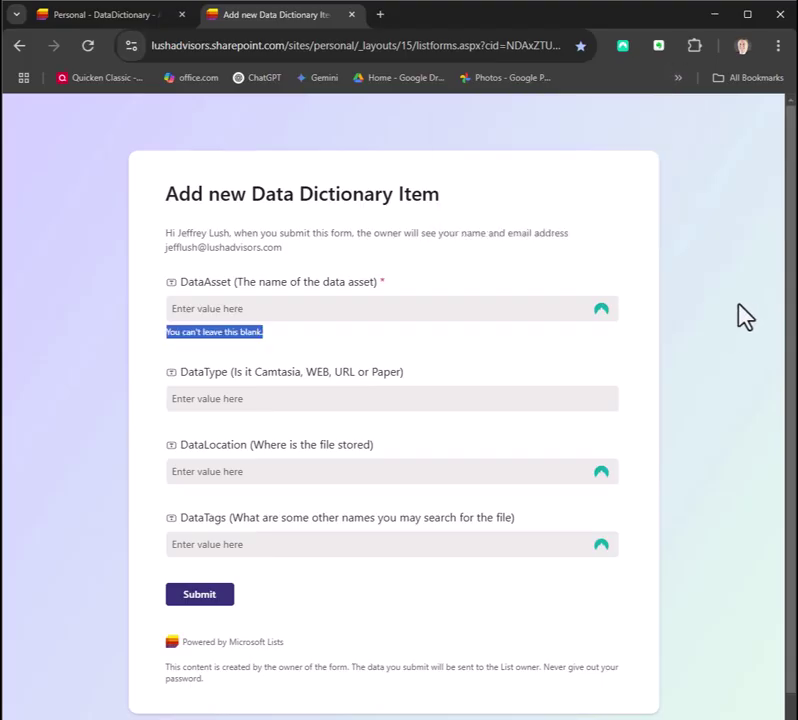
pyautogui.click(750, 226)
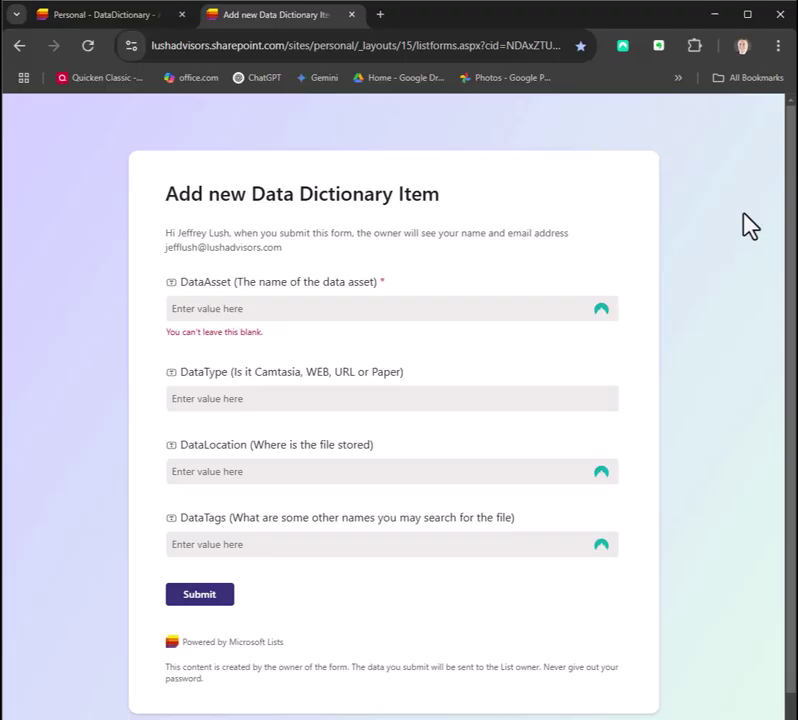
# Step: Return to the DataDictionary list, closing its forms overview, and review the filters available for the list's columns
pyautogui.click(116, 10)
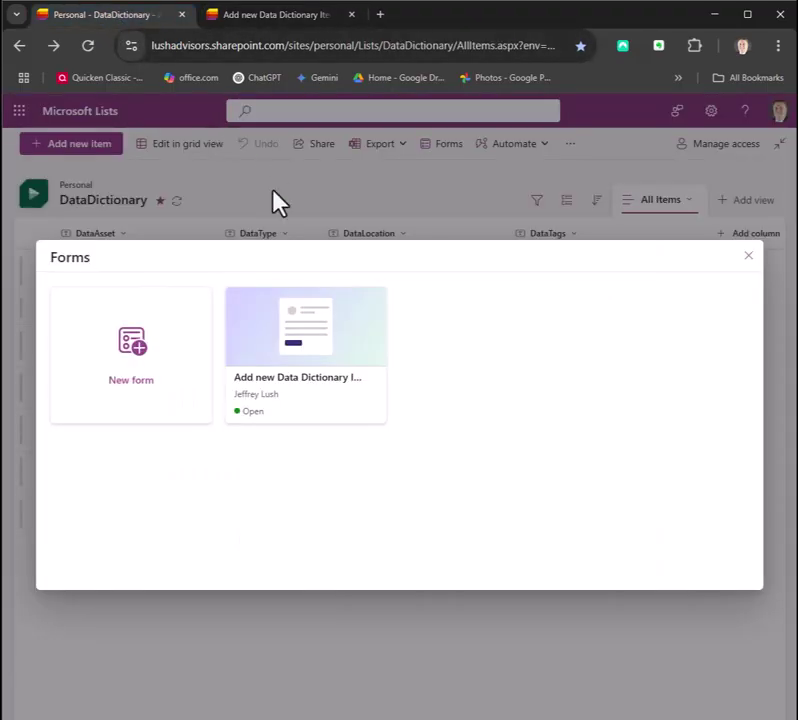
pyautogui.click(748, 256)
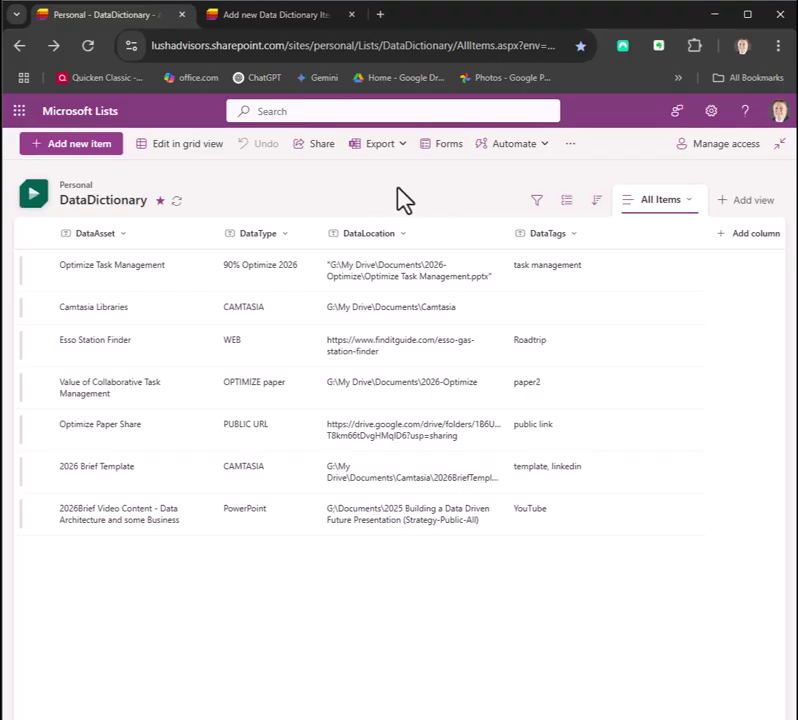
pyautogui.click(539, 204)
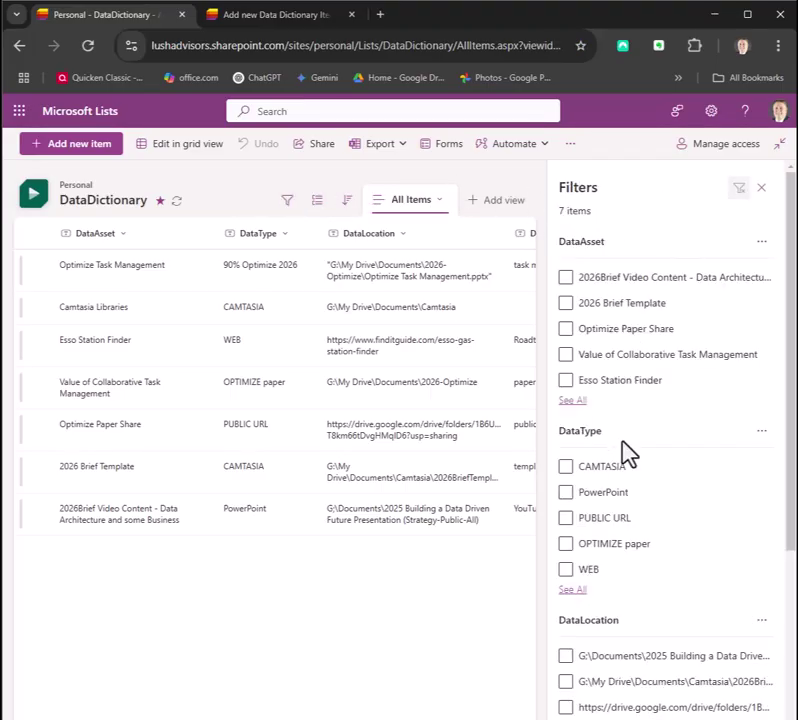
pyautogui.click(761, 187)
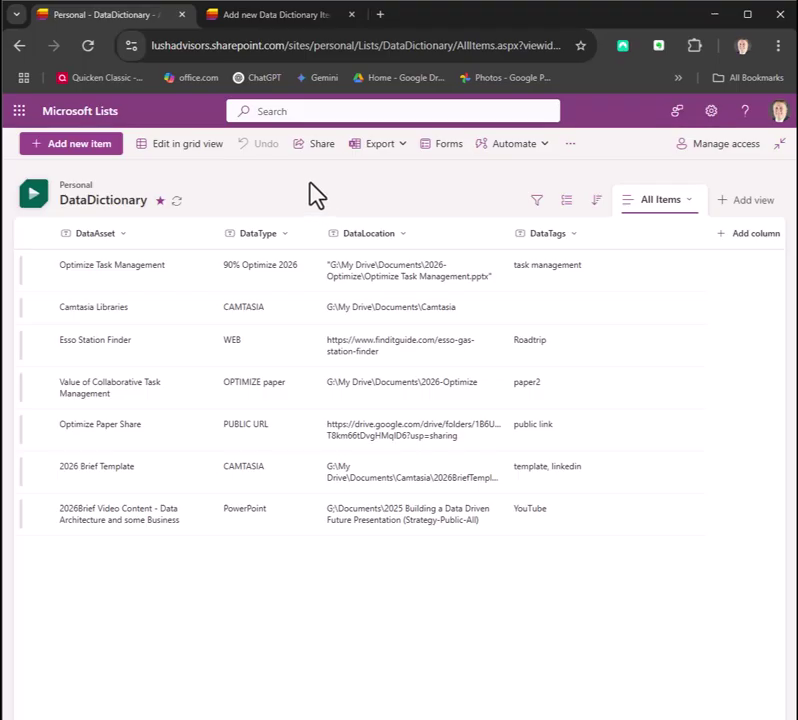
# Step: Search the DataDictionary list page for "Esso" and for "Brief", and close the search
pyautogui.hotkey('ctrl', 'f')
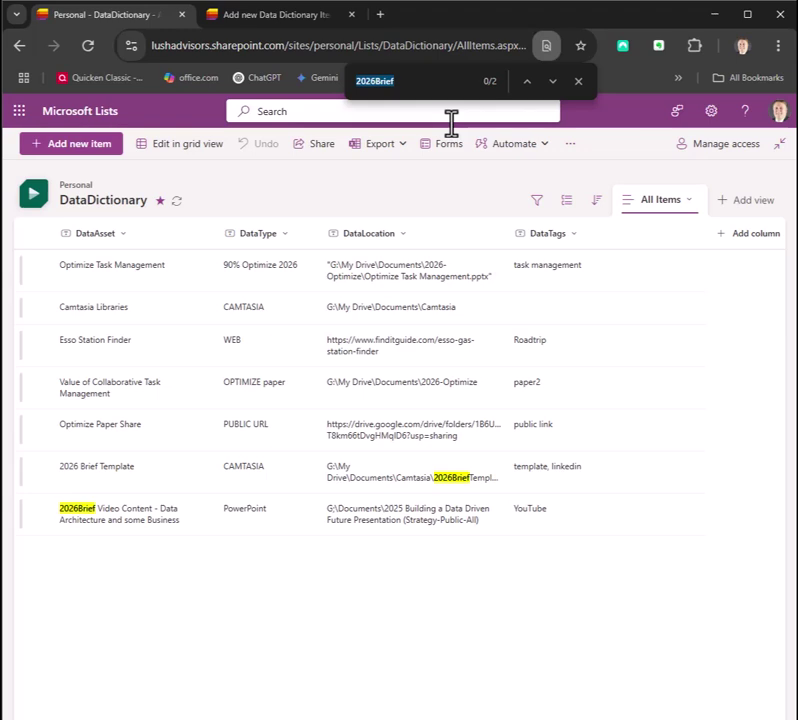
pyautogui.write('Esso')
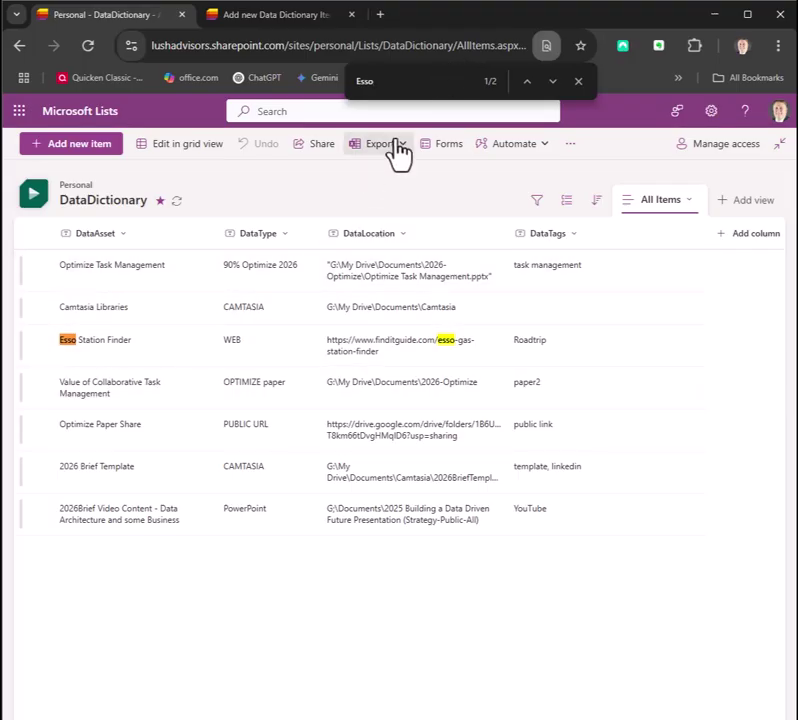
pyautogui.write('Brief')
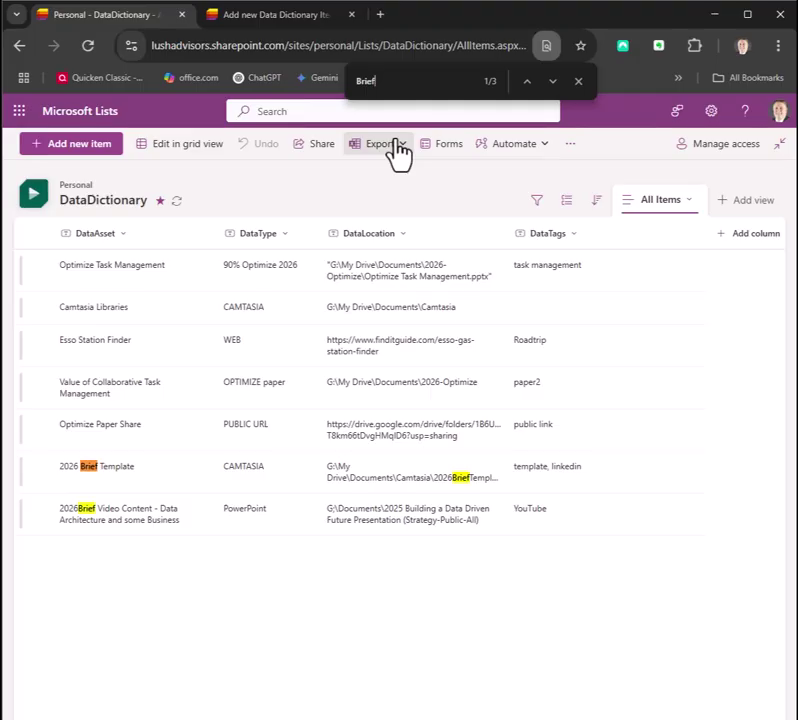
pyautogui.click(578, 81)
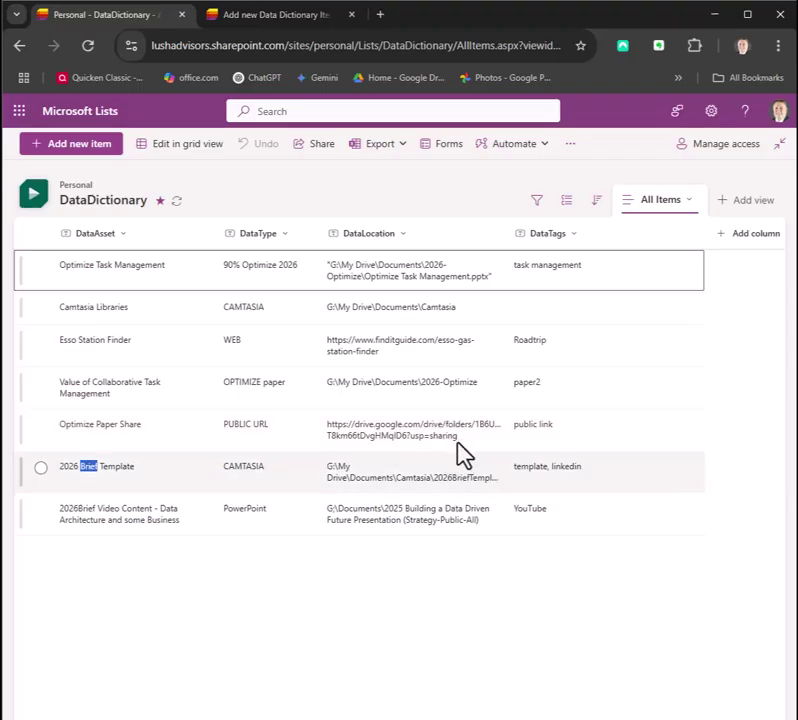
# Step: Select the DataLocation URL of the Optimize Paper Share item and view the actions available for it
pyautogui.moveTo(458, 437); pyautogui.dragTo(326, 422)
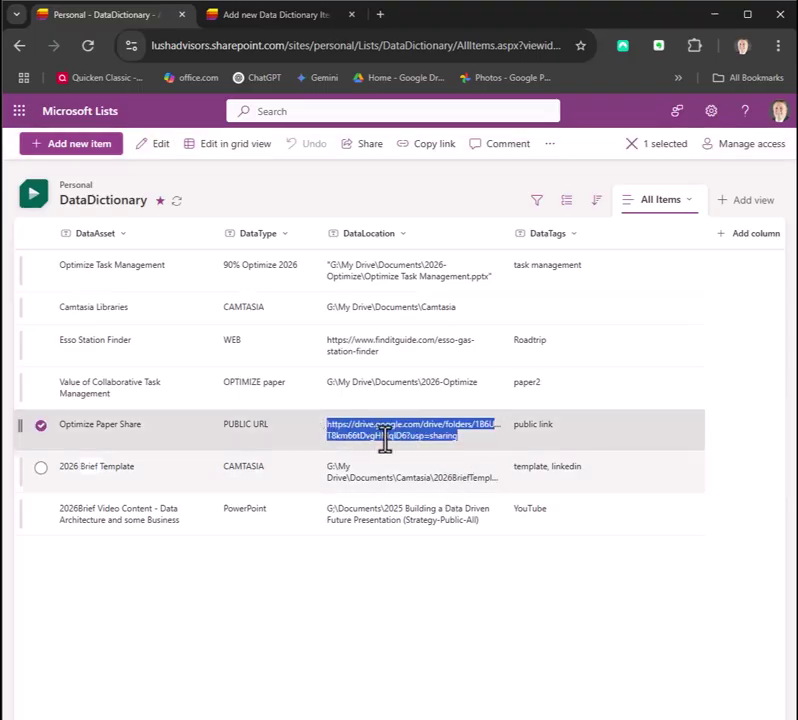
pyautogui.rightClick(385, 440)
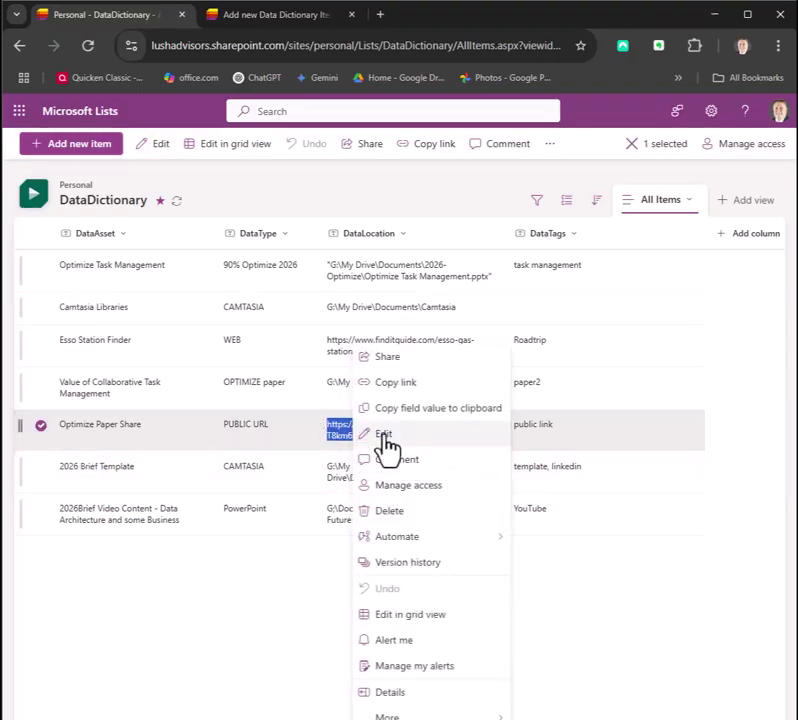
pyautogui.click(283, 627)
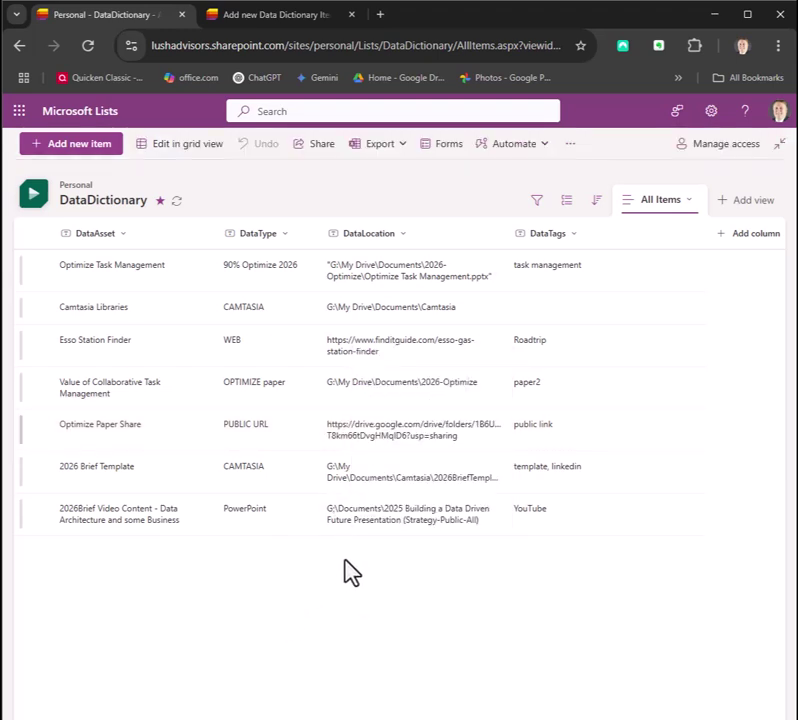